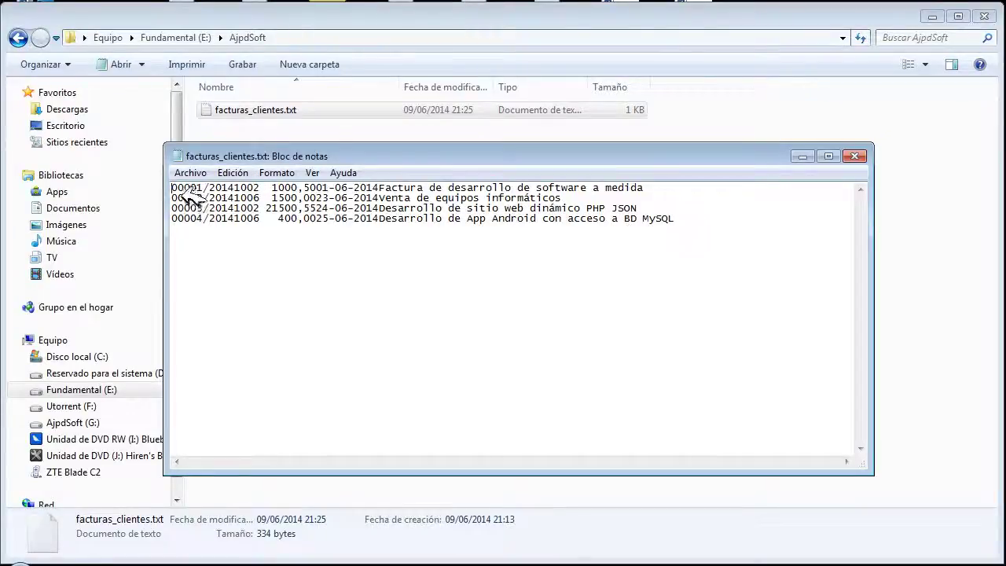
# - Highlight the fields of the first record in facturas_clientes.txt one by one to examine the fixed-width layout
pyautogui.moveTo(260, 159)
pyautogui.mouseDown()
pyautogui.moveTo(276, 204)
pyautogui.moveTo(265, 148)
pyautogui.mouseUp()
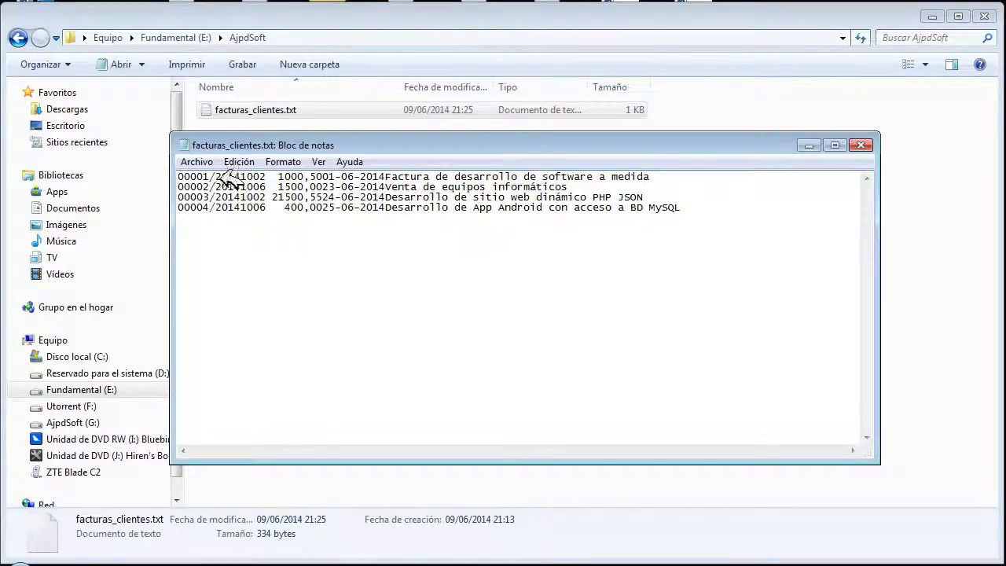
pyautogui.moveTo(178, 176); pyautogui.dragTo(244, 176)
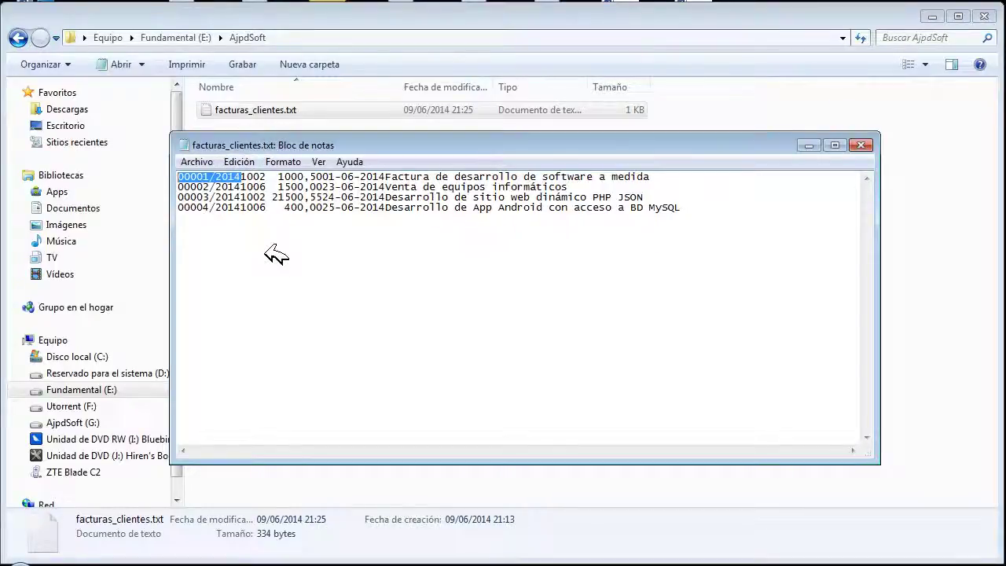
pyautogui.moveTo(241, 177); pyautogui.dragTo(323, 178)
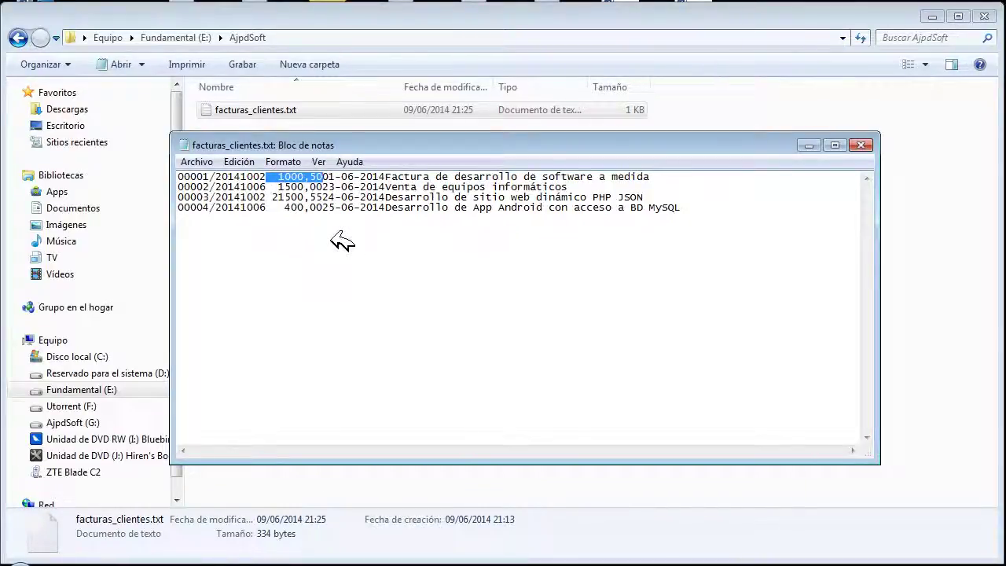
pyautogui.moveTo(323, 177); pyautogui.dragTo(674, 176)
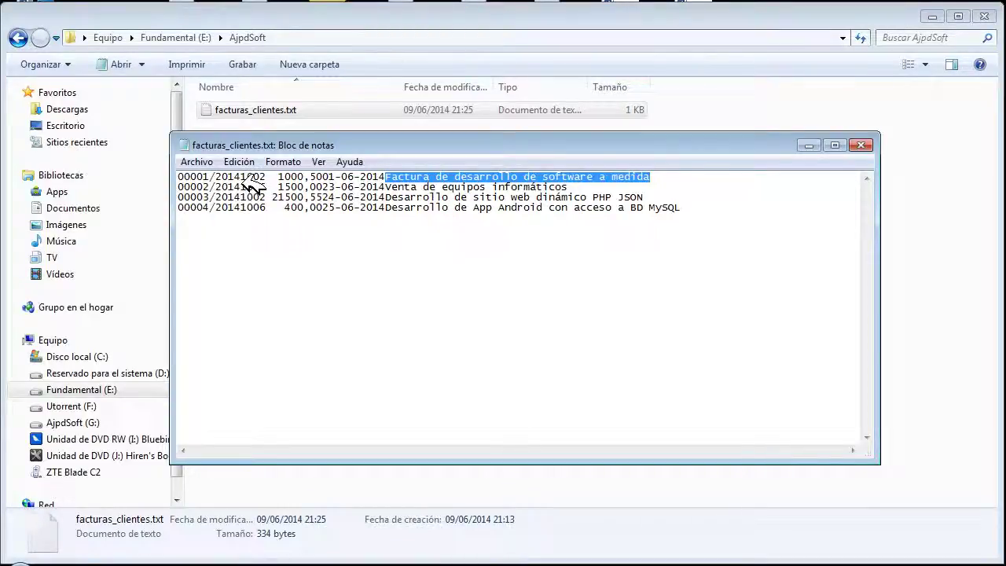
# - Enclose the first record's invoice number and customer code in quotation marks and add a comma after each
pyautogui.click(678, 208)
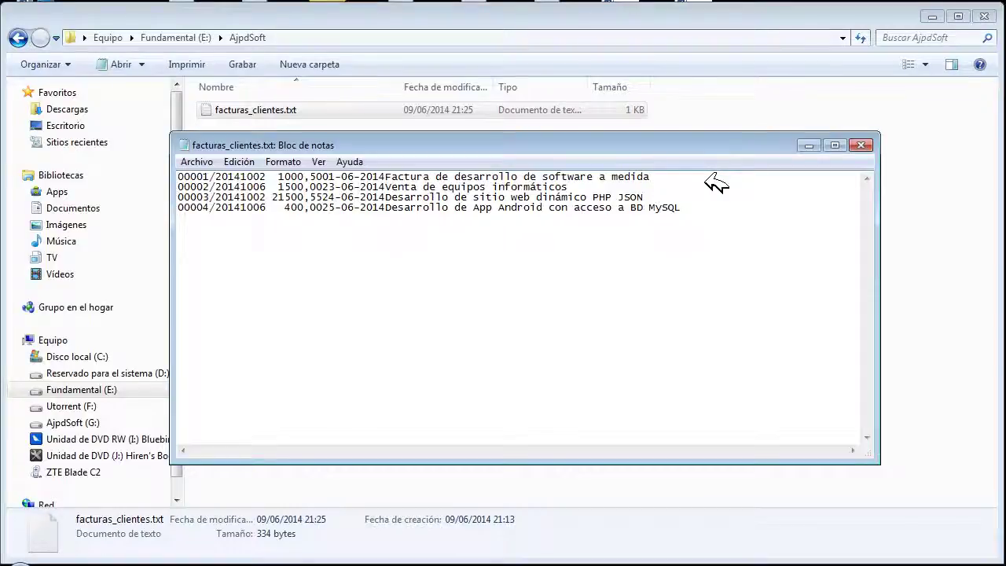
pyautogui.write('"')
pyautogui.press('Right')
pyautogui.press('Right')
pyautogui.press('Right')
pyautogui.press('Right')
pyautogui.press('Right')
pyautogui.press('Right')
pyautogui.press('Right')
pyautogui.press('Right')
pyautogui.press('Right')
pyautogui.press('Right')
pyautogui.press('Right')
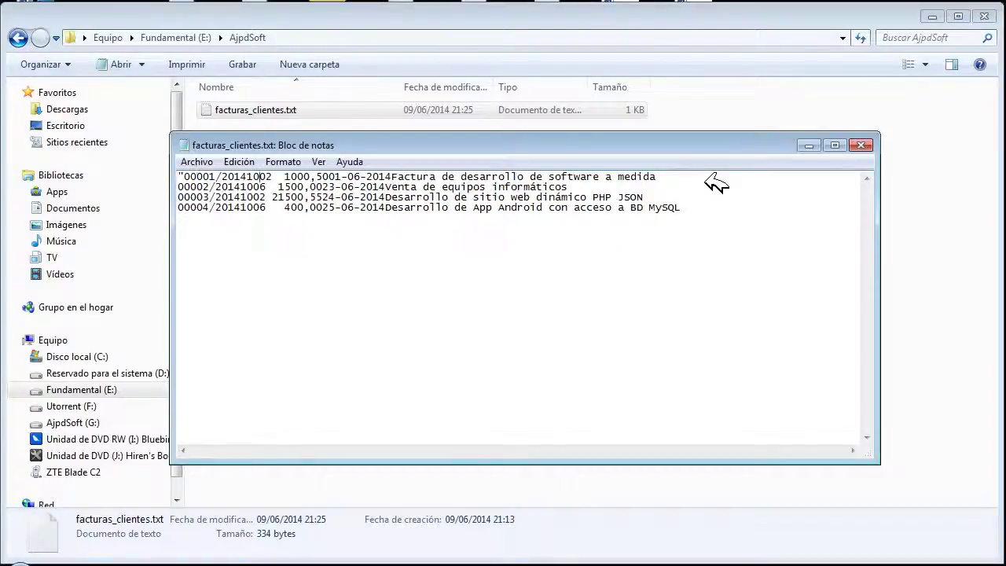
pyautogui.write('"')
pyautogui.write(',"')
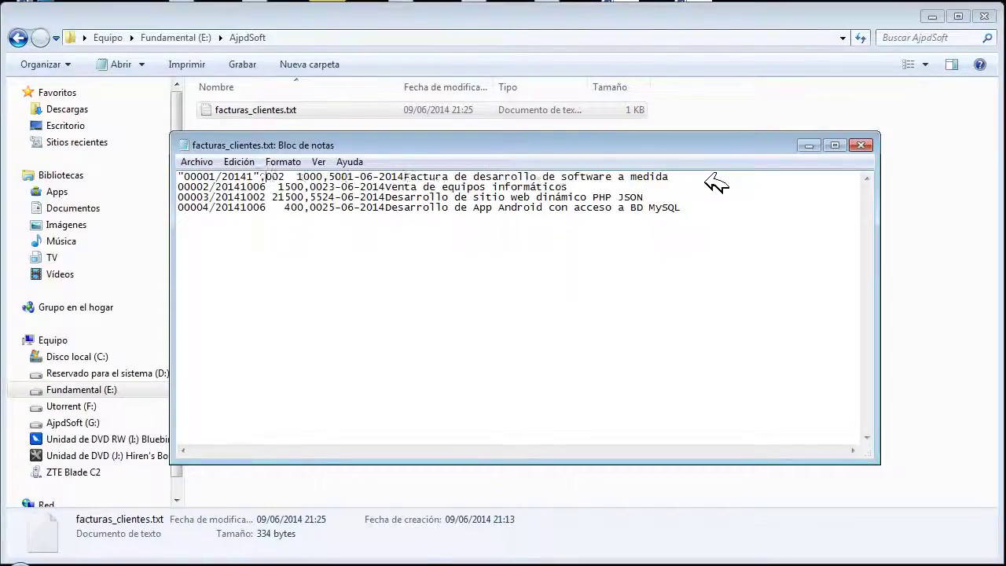
pyautogui.press('Right')
pyautogui.press('Right')
pyautogui.press('Right')
pyautogui.write('",')
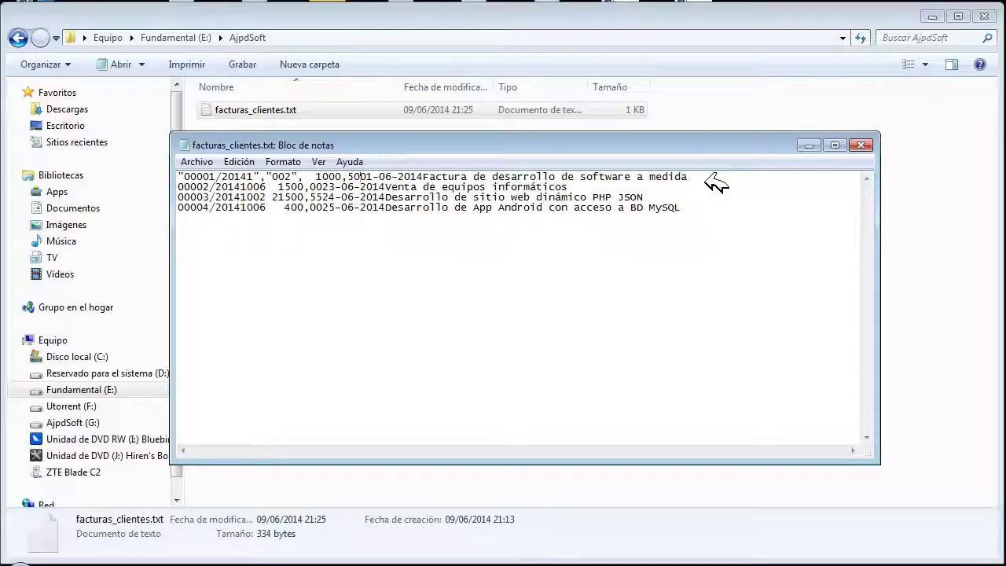
# - Add a quotation mark and comma after the first record's amount and a quotation mark before its date, and close the file without saving
pyautogui.write('"')
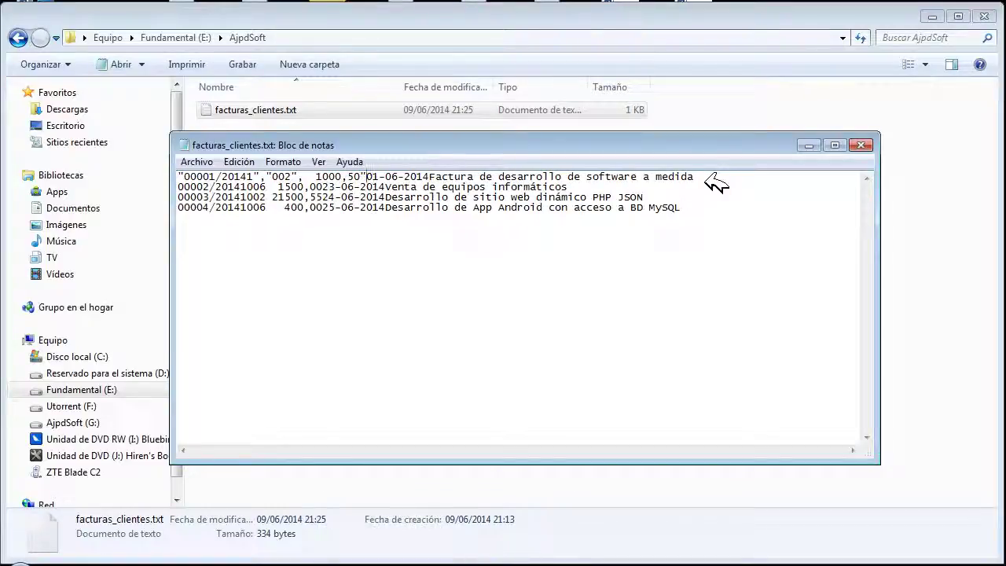
pyautogui.write(',')
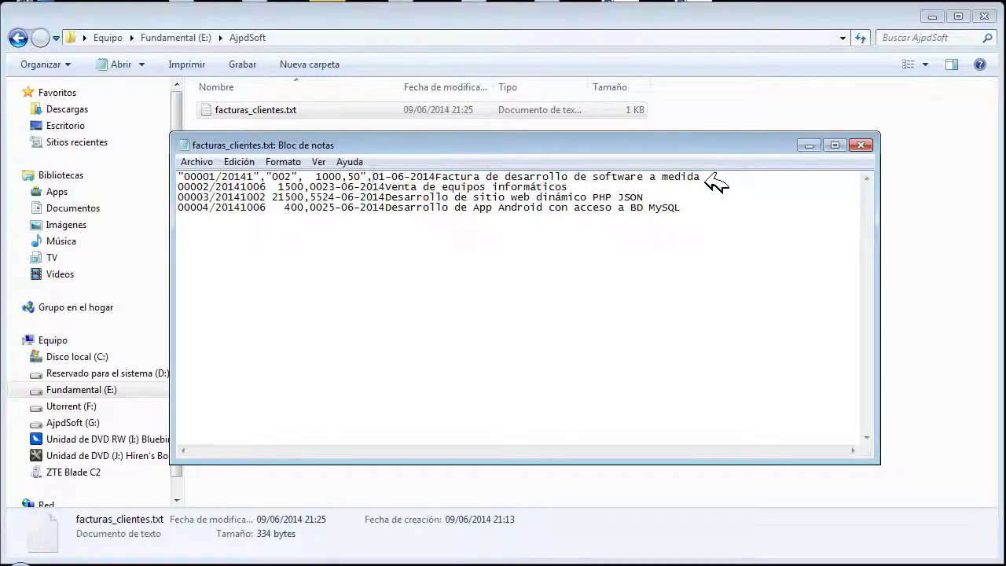
pyautogui.write('"')
pyautogui.press('Left')
pyautogui.hotkey('shift', 'Left')
pyautogui.hotkey('shift', 'Left')
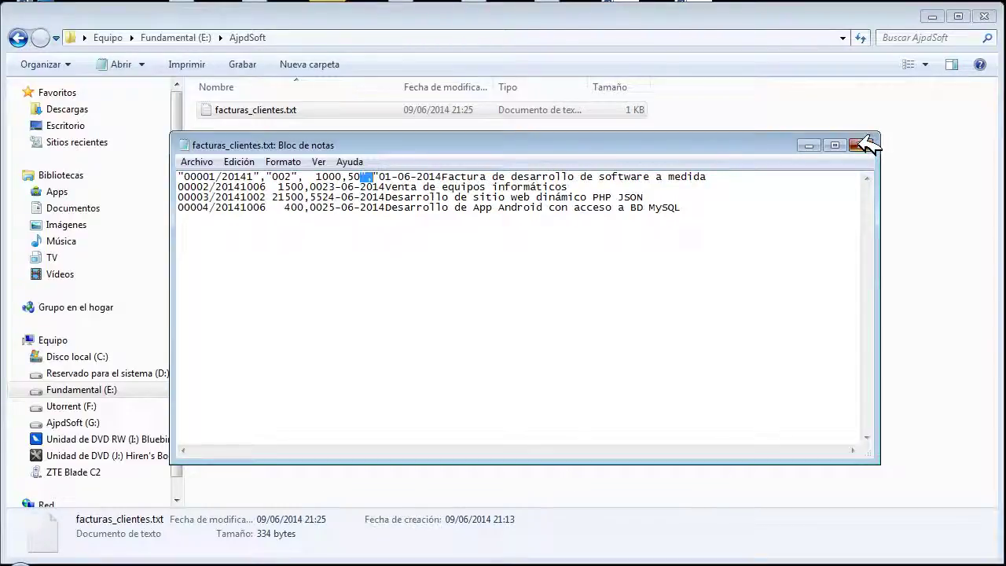
pyautogui.click(864, 145)
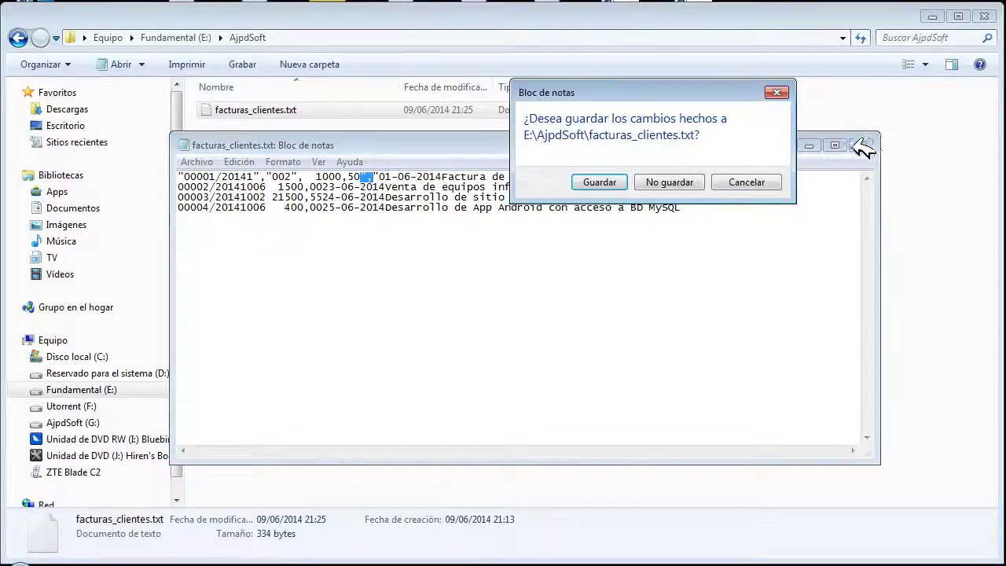
pyautogui.click(674, 184)
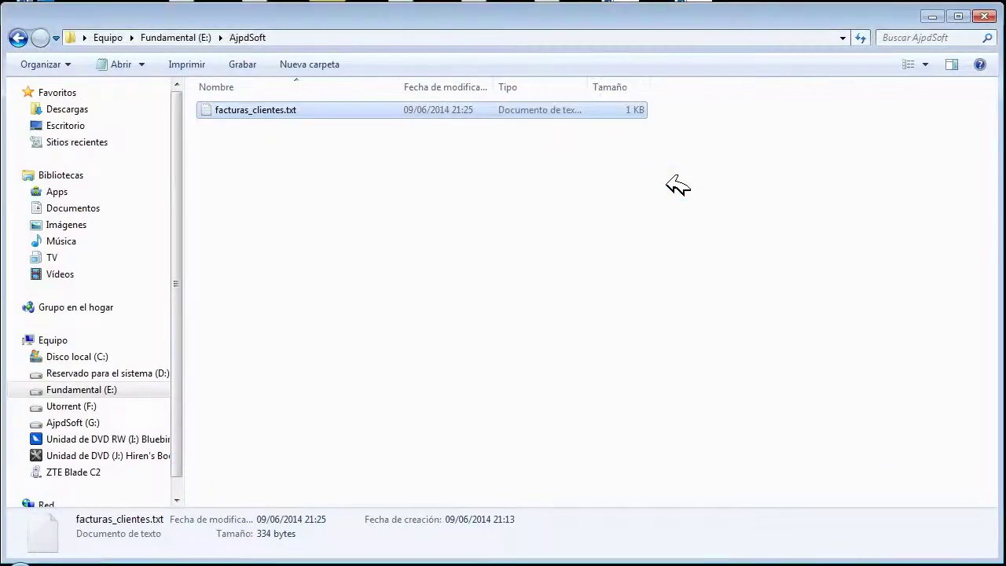
# - Open facturas_clientes.txt from the AjpdSoft folder with LibreOffice Calc
pyautogui.click(292, 173)
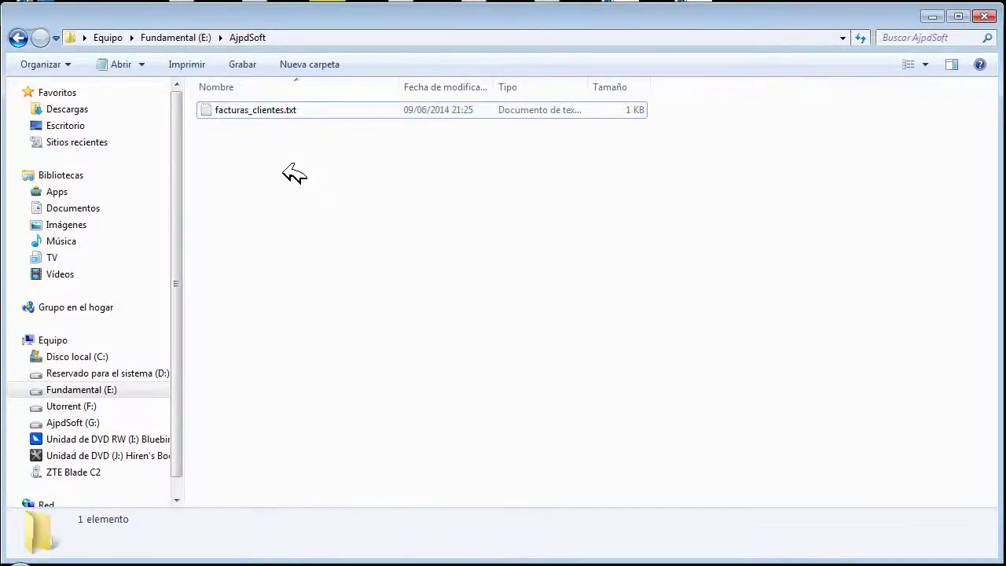
pyautogui.click(255, 111)
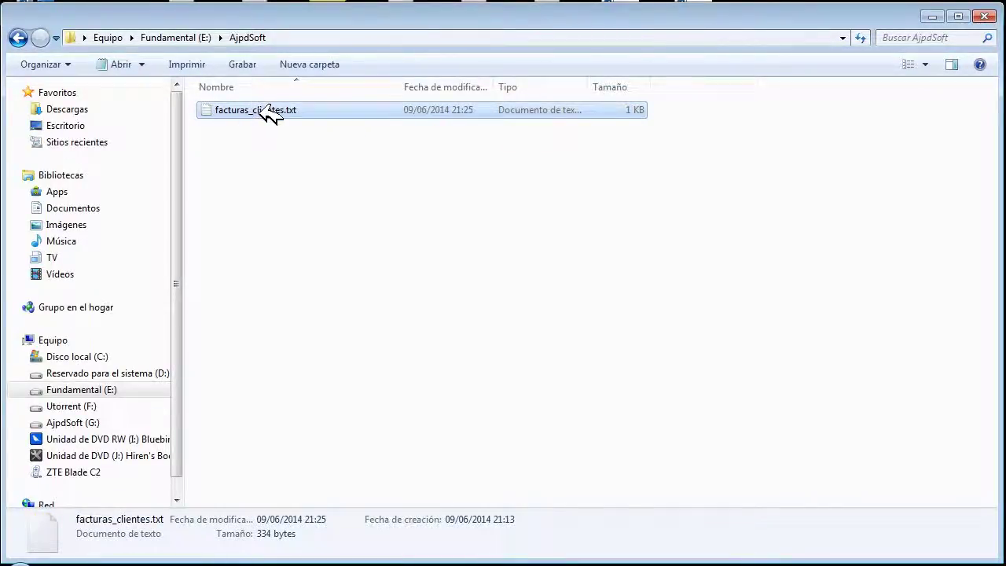
pyautogui.rightClick(265, 111)
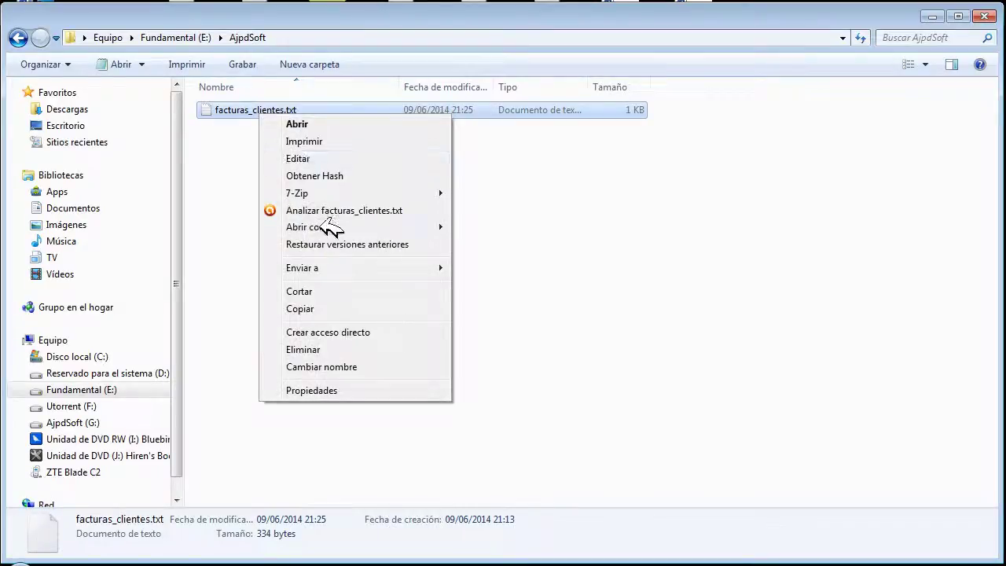
pyautogui.moveTo(322, 228)
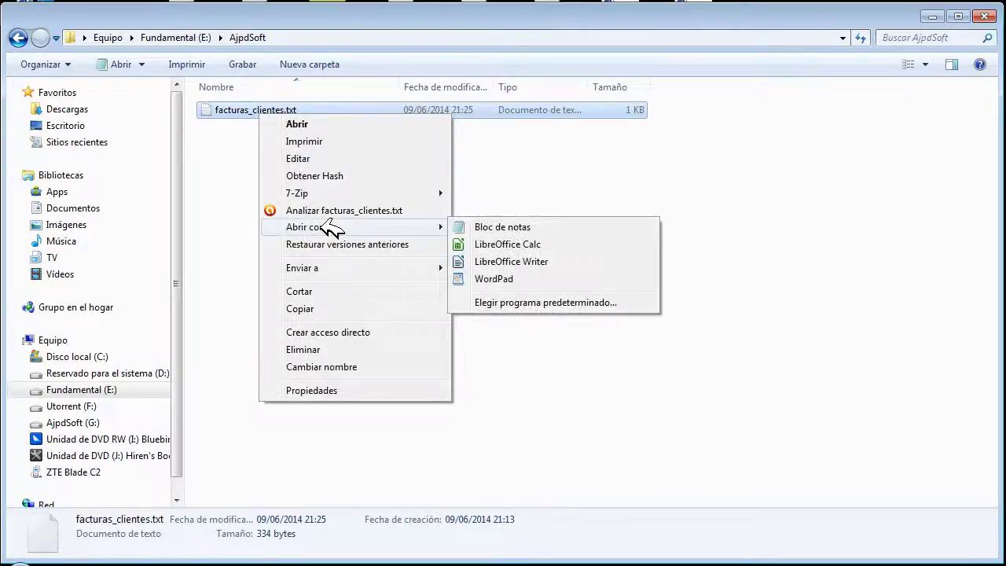
pyautogui.click(540, 247)
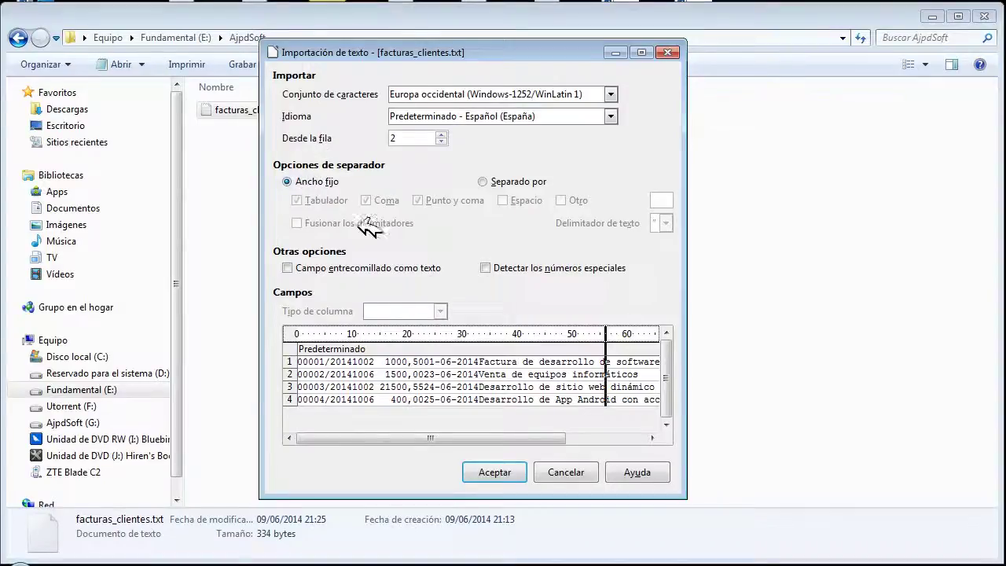
# - Preview the import with delimiter-separated fields, and return the separator option to fixed width (Ancho fijo)
pyautogui.click(346, 375)
pyautogui.click(516, 365)
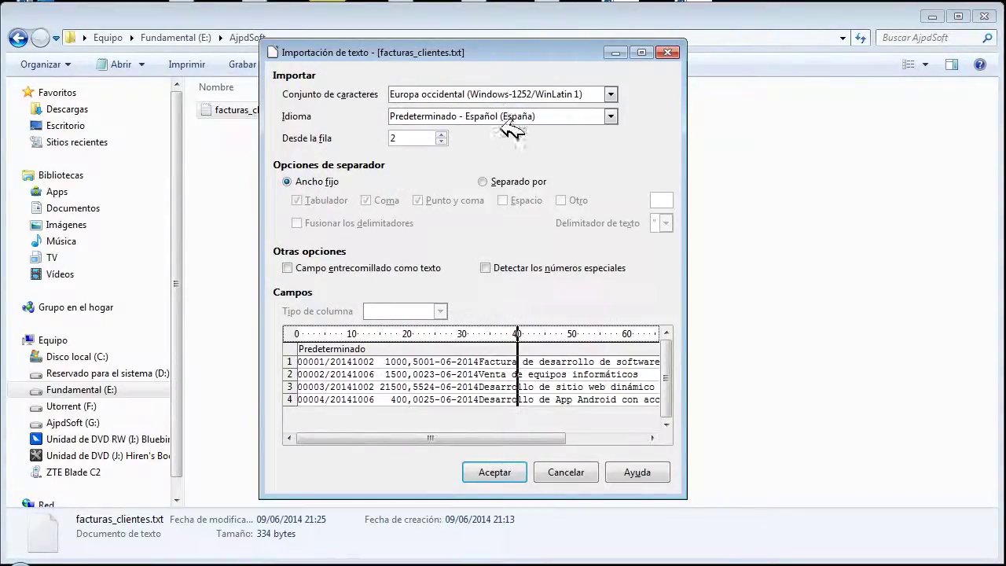
pyautogui.click(591, 371)
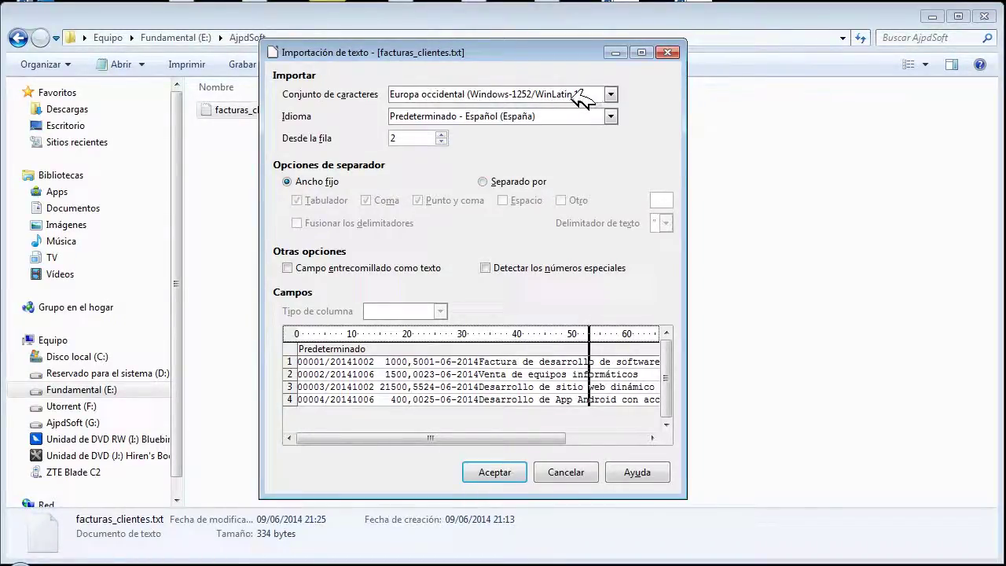
pyautogui.click(490, 366)
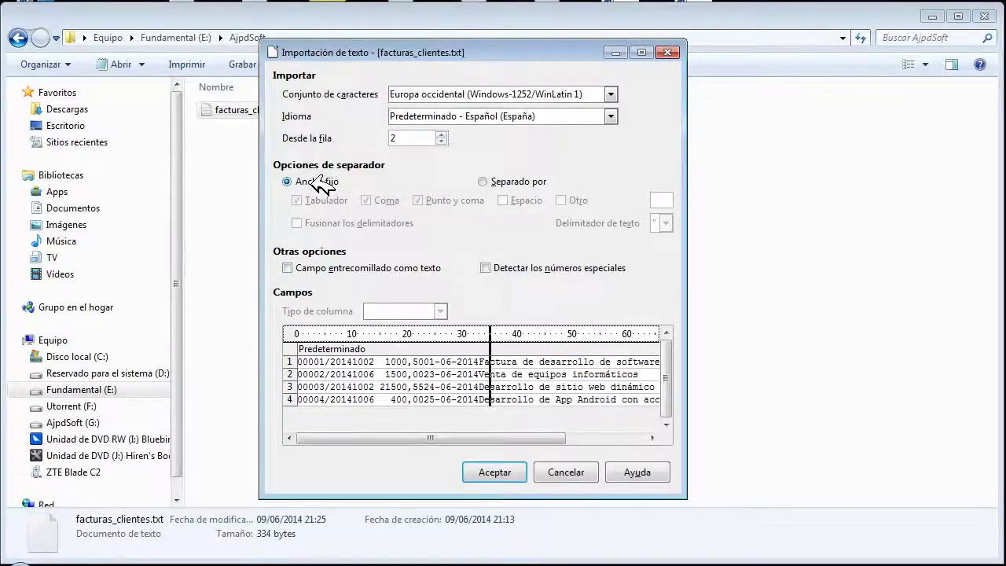
pyautogui.click(488, 182)
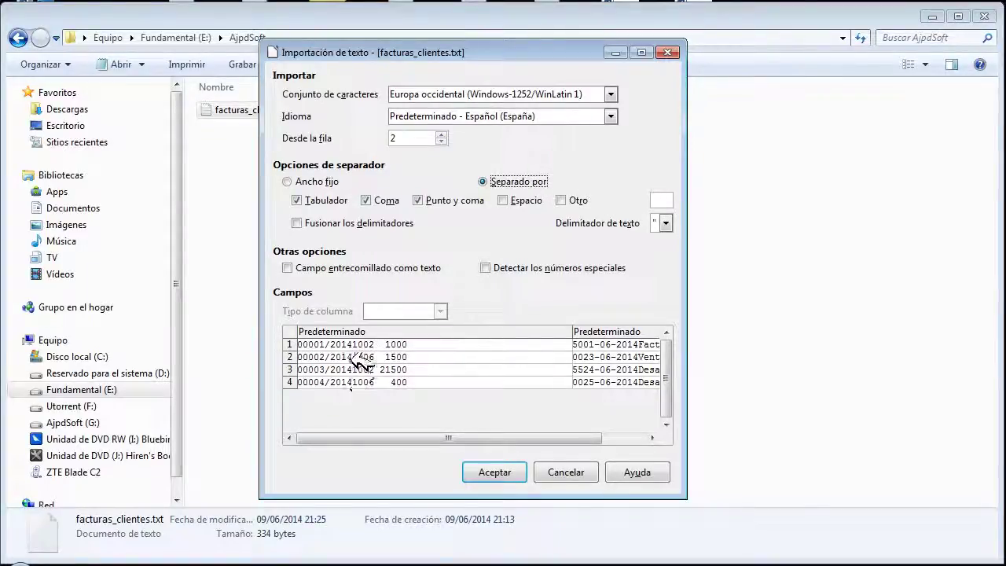
pyautogui.click(314, 181)
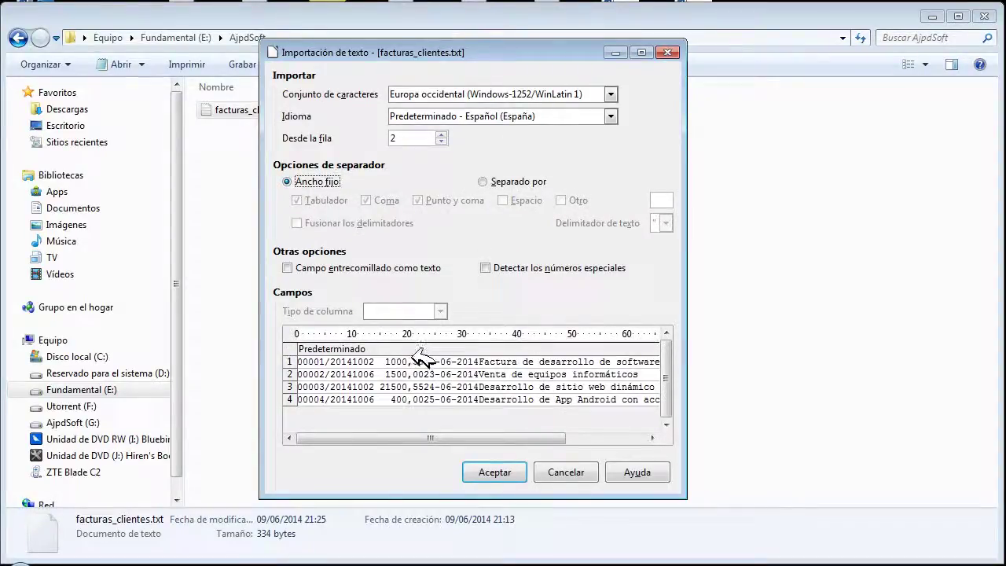
# - Place fixed-width column breaks at positions 11, 14, 23 and 33 to split invoice number, customer code, amount, date and description
pyautogui.click(364, 334)
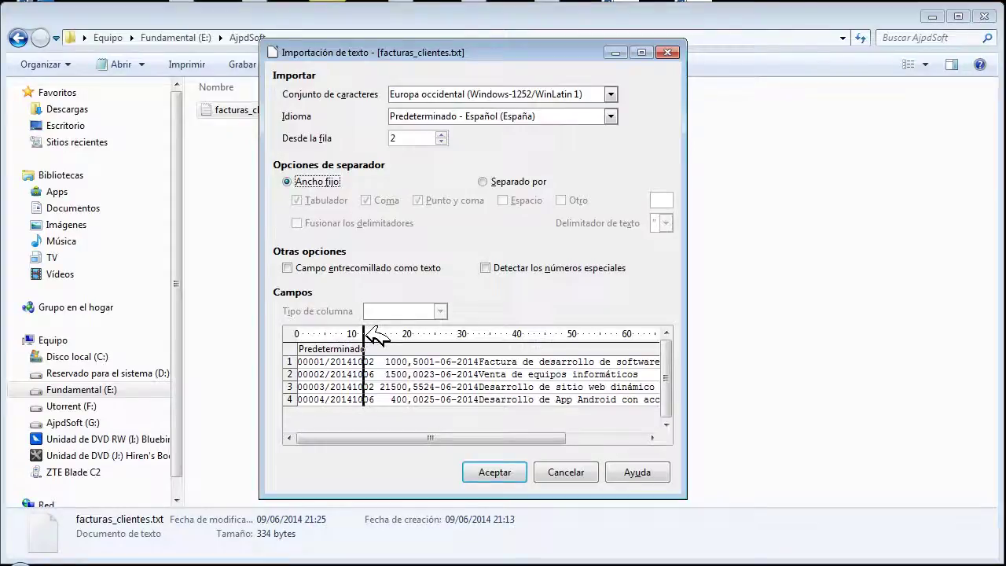
pyautogui.moveTo(365, 328); pyautogui.dragTo(358, 329)
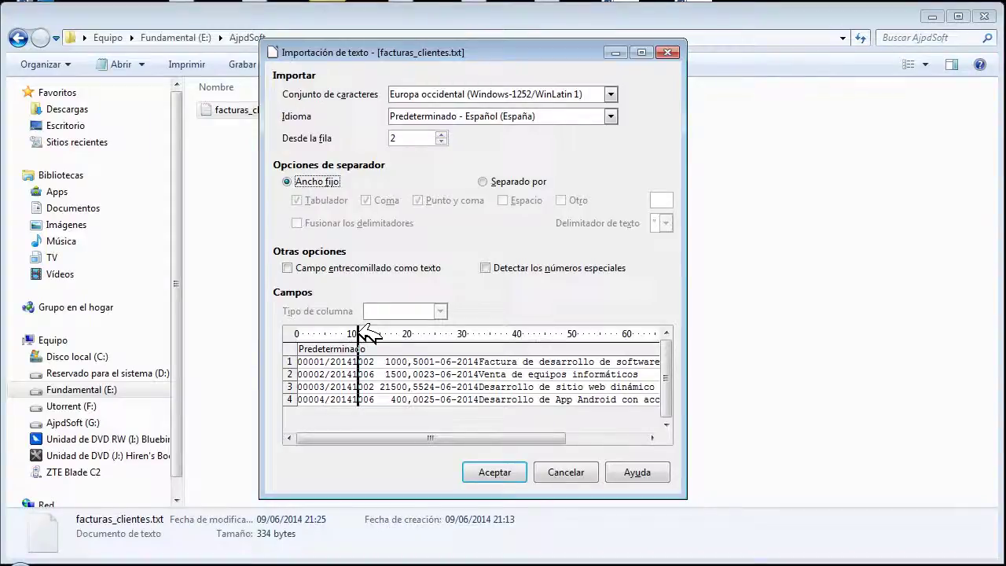
pyautogui.moveTo(361, 331); pyautogui.dragTo(380, 336)
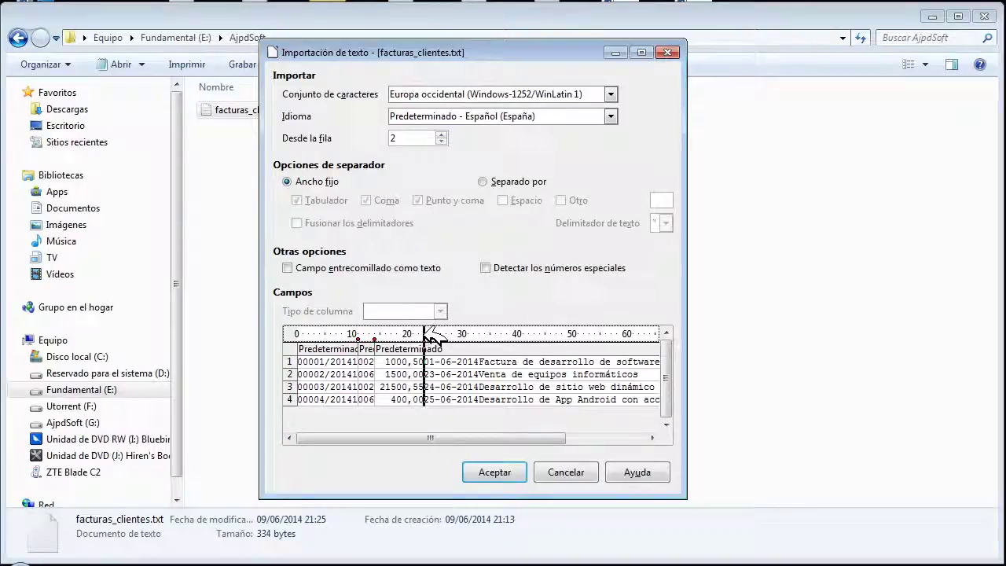
pyautogui.click(424, 333)
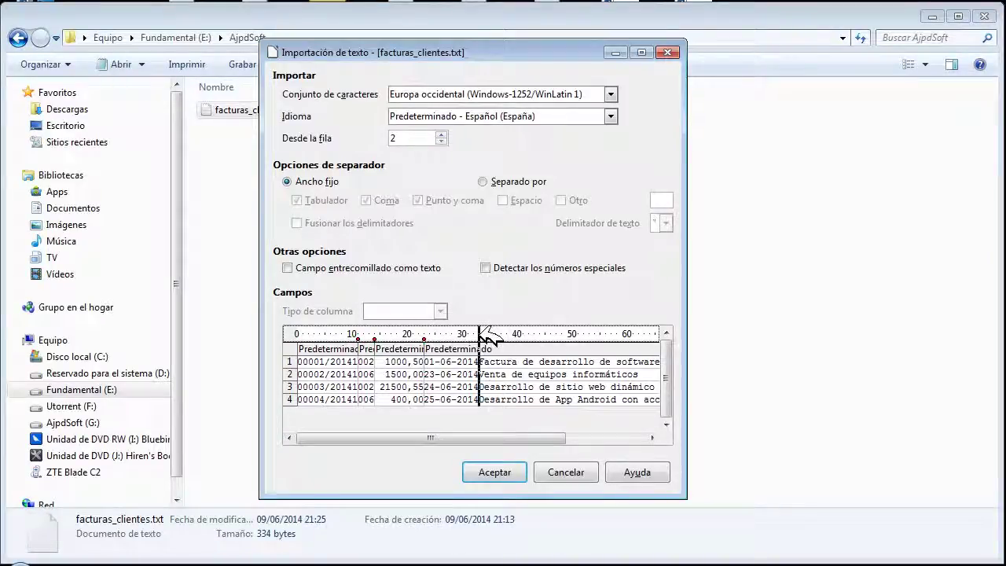
pyautogui.click(480, 333)
pyautogui.moveTo(498, 437); pyautogui.dragTo(565, 435)
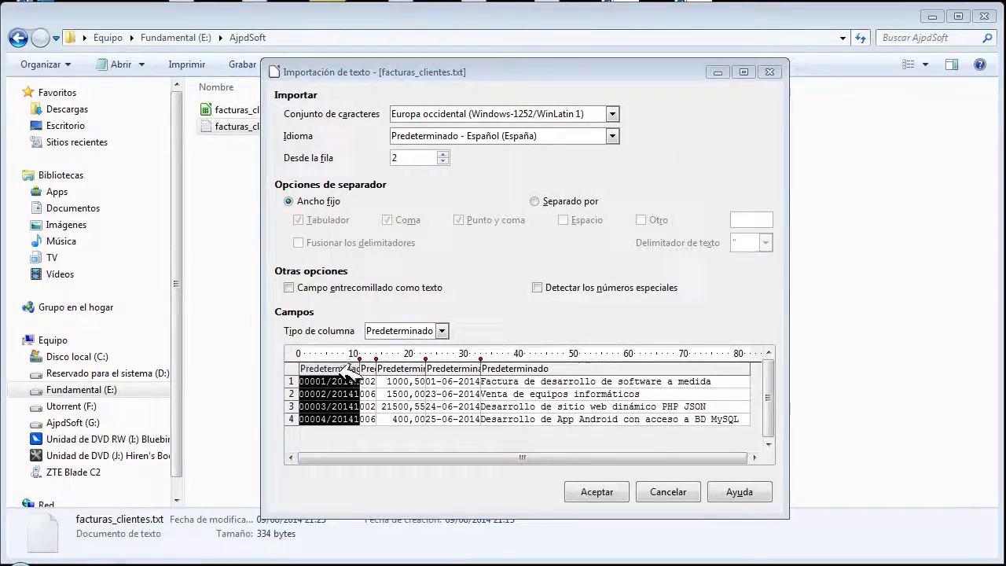
# - Examine the available column types for the first column, which holds the invoice numbers
pyautogui.click(346, 372)
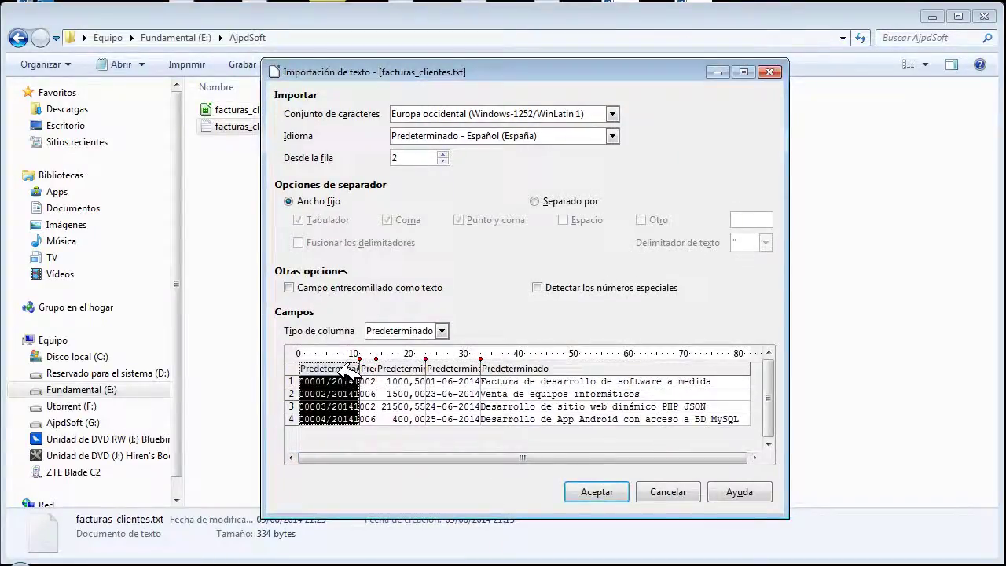
pyautogui.click(441, 331)
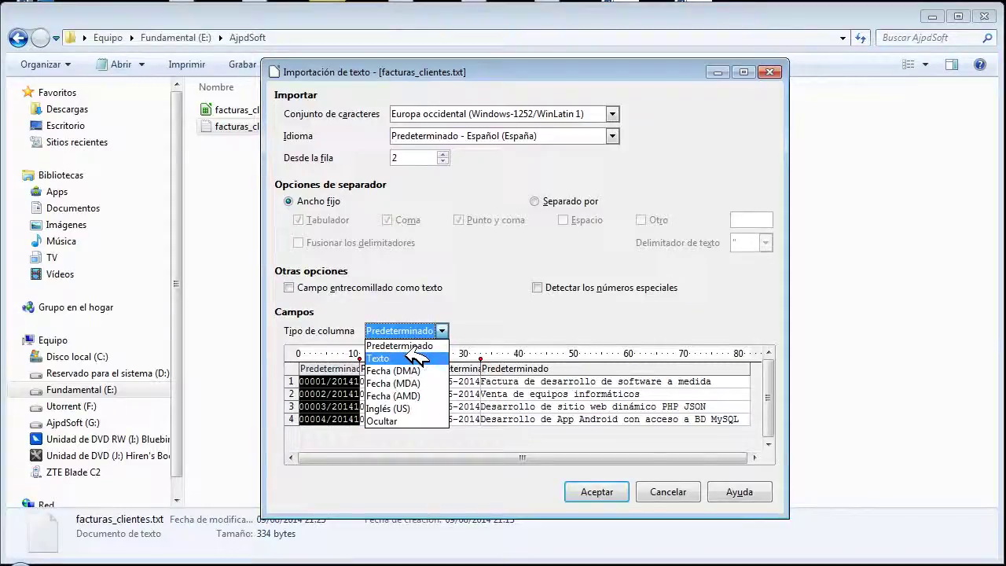
pyautogui.click(441, 302)
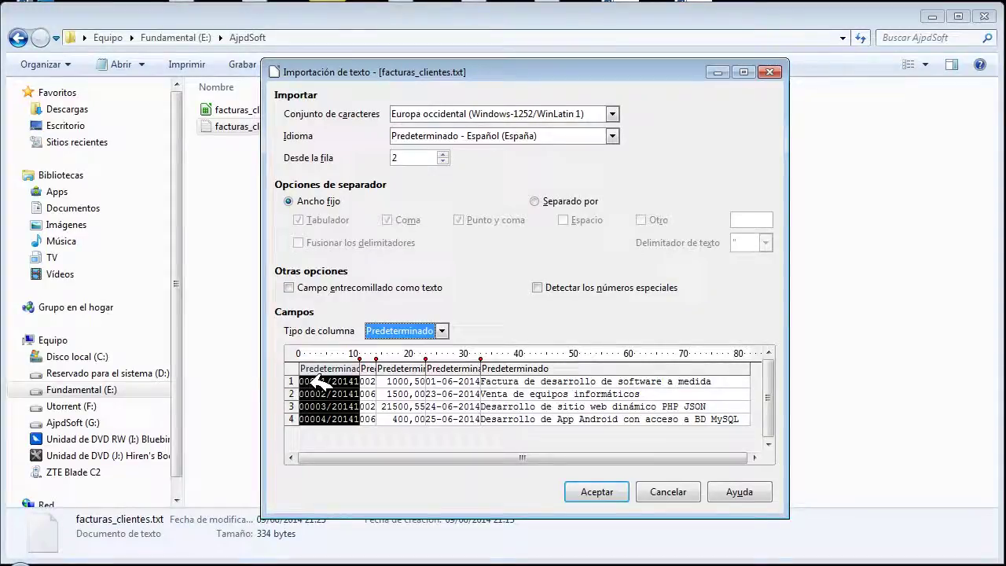
# - Set the column type of the second column, the customer code, to Texto
pyautogui.click(366, 376)
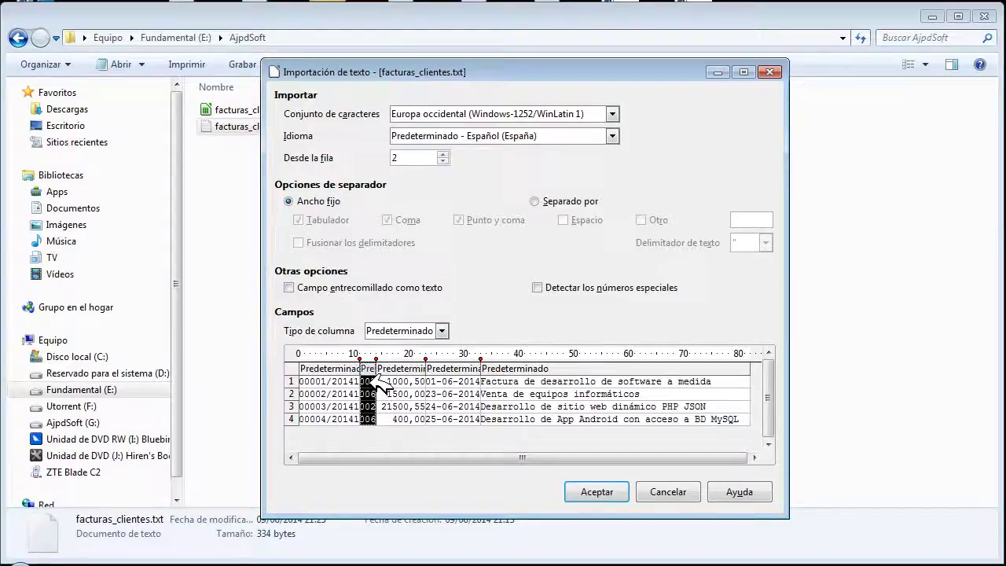
pyautogui.click(440, 331)
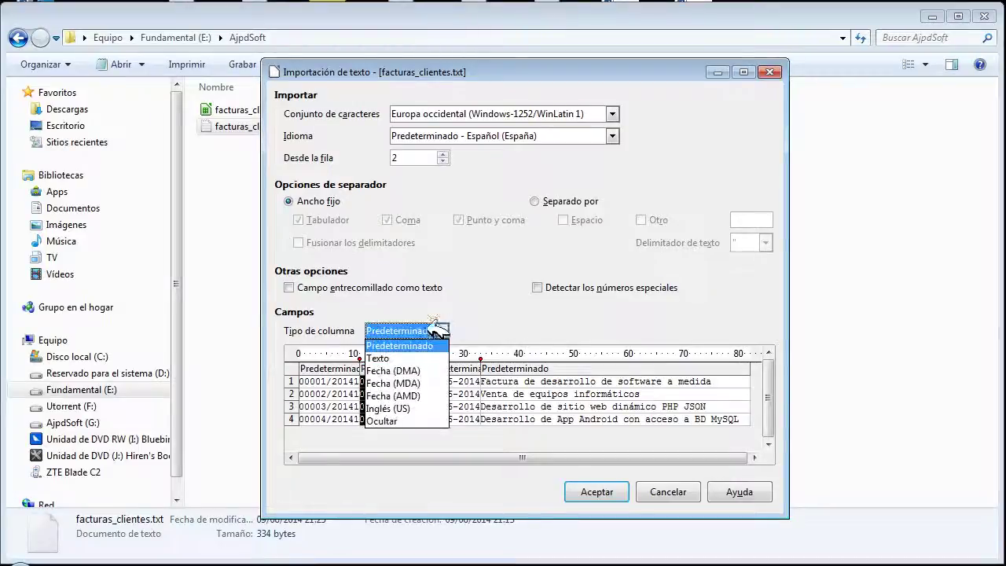
pyautogui.click(378, 358)
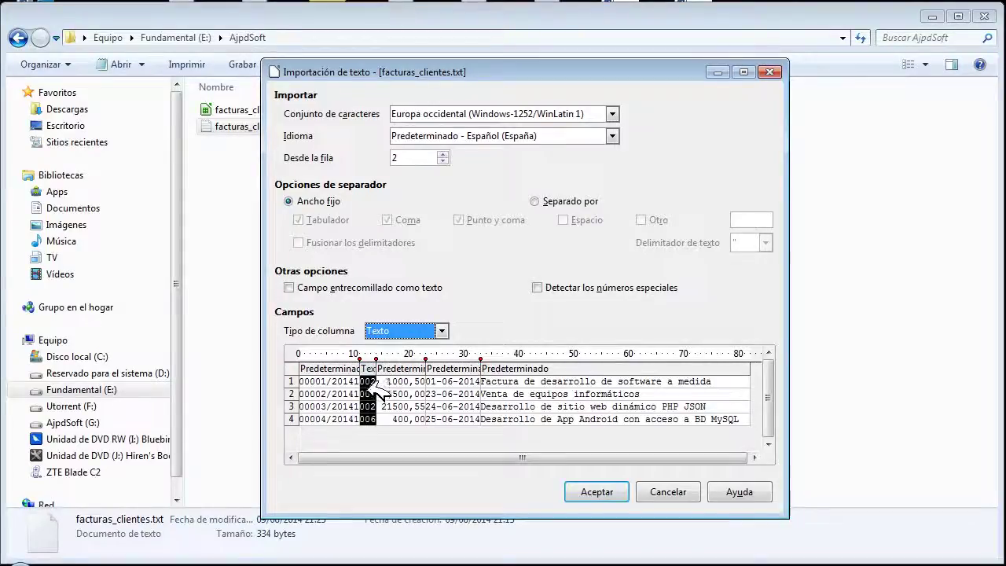
pyautogui.click(371, 368)
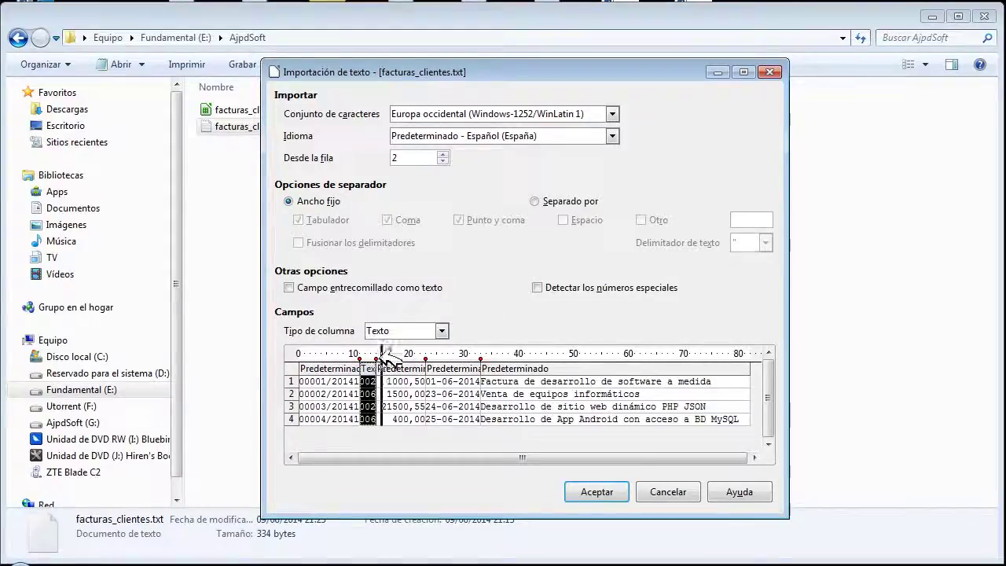
# - Complete the fixed-width import of facturas_clientes.txt starting from row 2, and widen columns B, C and D in the sheet
pyautogui.click(440, 331)
pyautogui.click(452, 331)
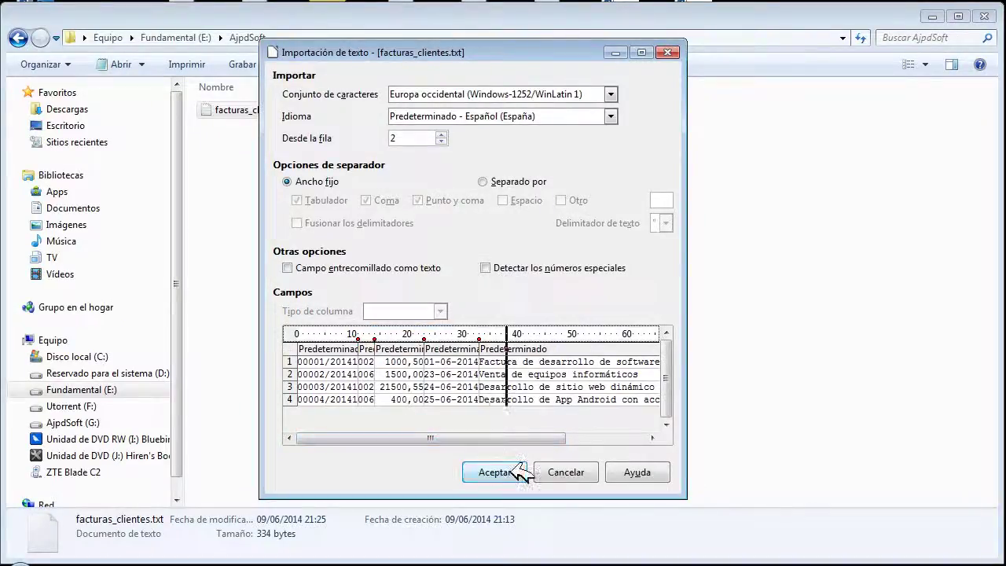
pyautogui.click(495, 472)
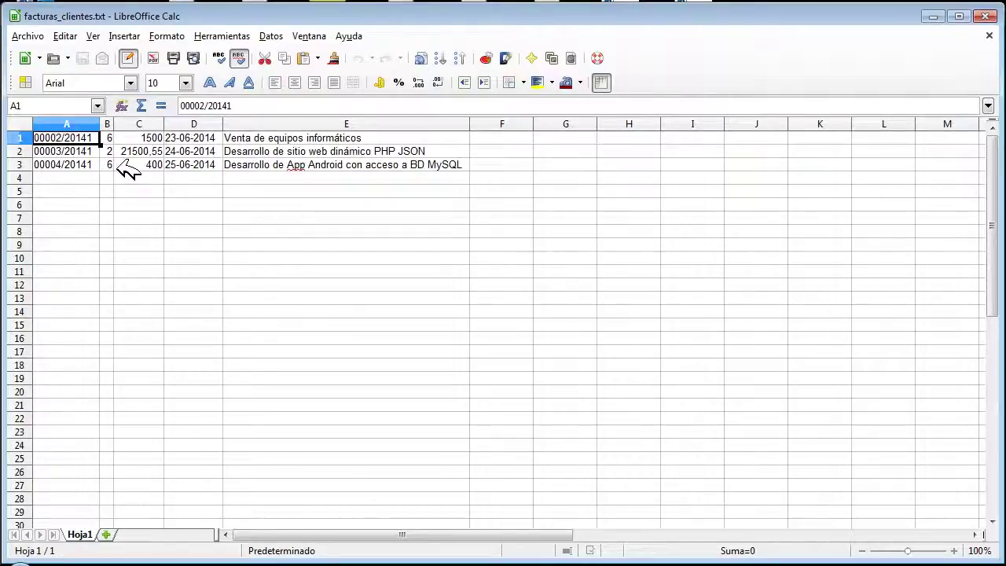
pyautogui.click(69, 123)
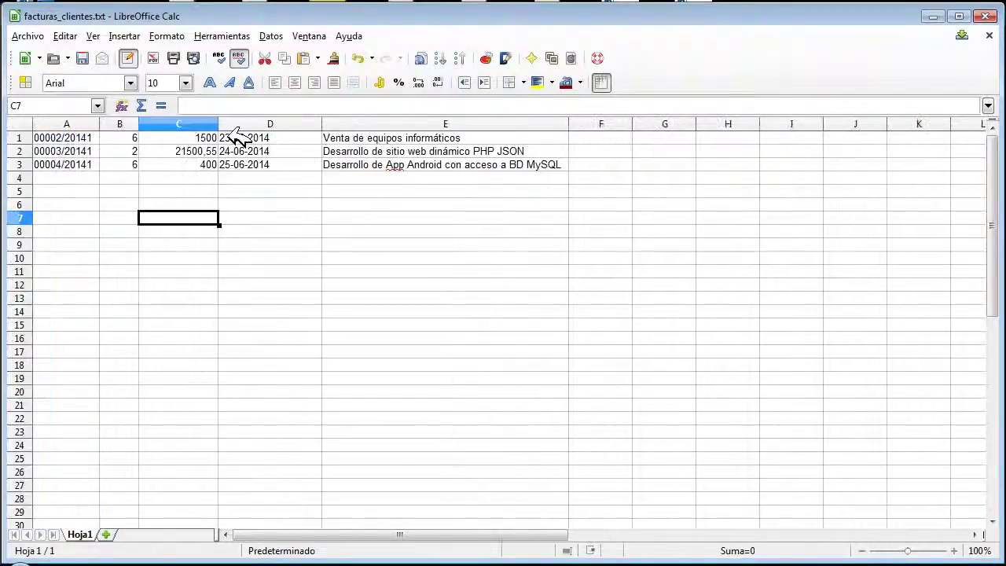
# - Format the invoice amounts in C1:C3 as Moneda, using the euro format with two decimals and a thousands separator
pyautogui.moveTo(211, 138); pyautogui.dragTo(203, 163)
pyautogui.rightClick(203, 163)
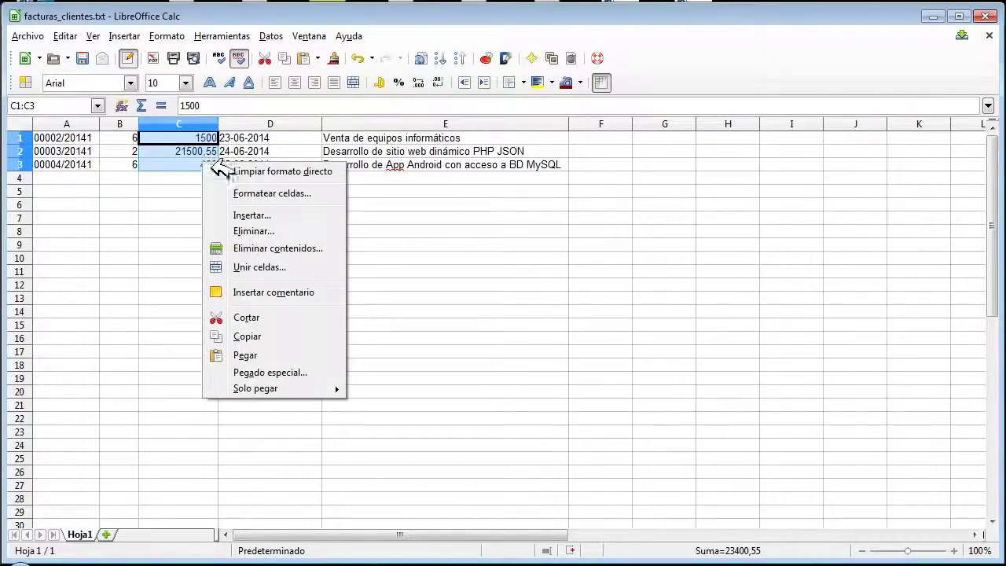
pyautogui.click(271, 193)
pyautogui.click(358, 80)
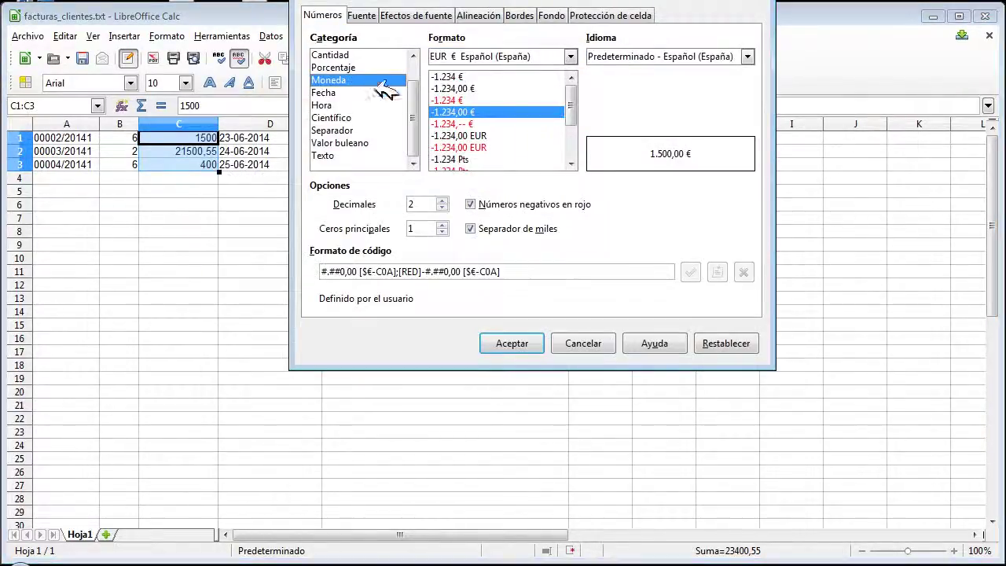
pyautogui.click(511, 344)
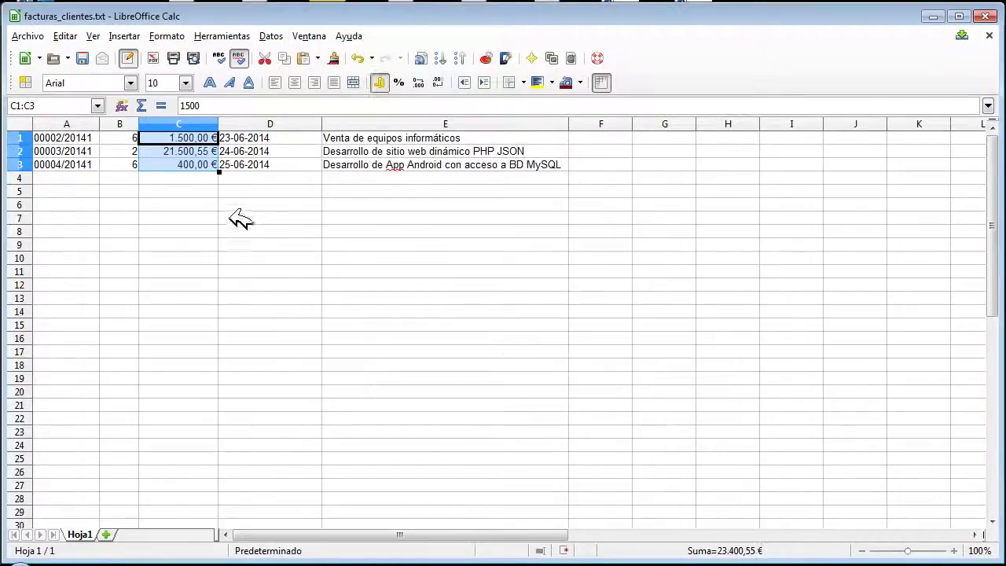
# - Format the invoice dates in D1:D3 as Fecha with the 31/12/1999 format (DD/MM/AAAA)
pyautogui.moveTo(249, 139); pyautogui.dragTo(281, 165)
pyautogui.rightClick(271, 157)
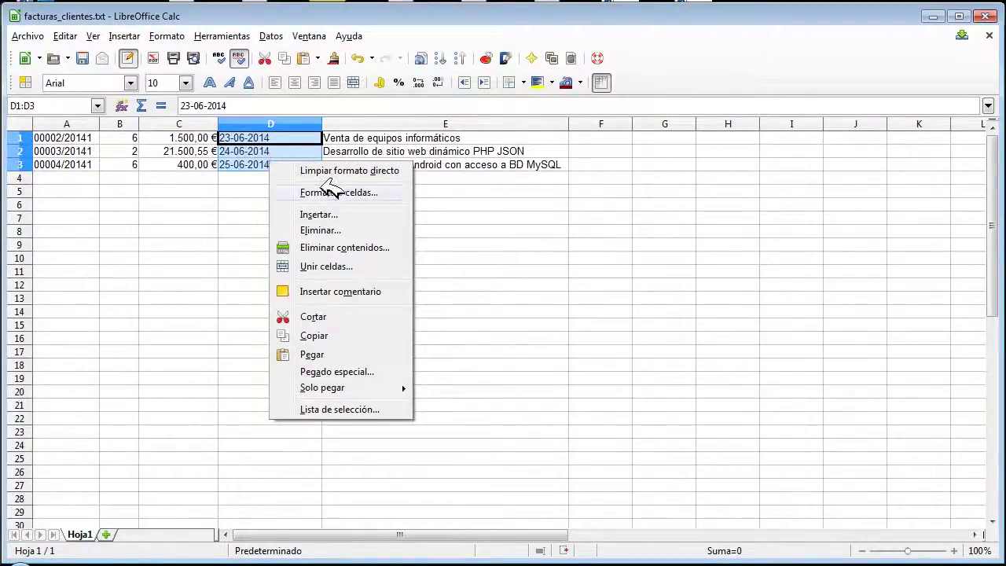
pyautogui.click(325, 193)
pyautogui.click(349, 93)
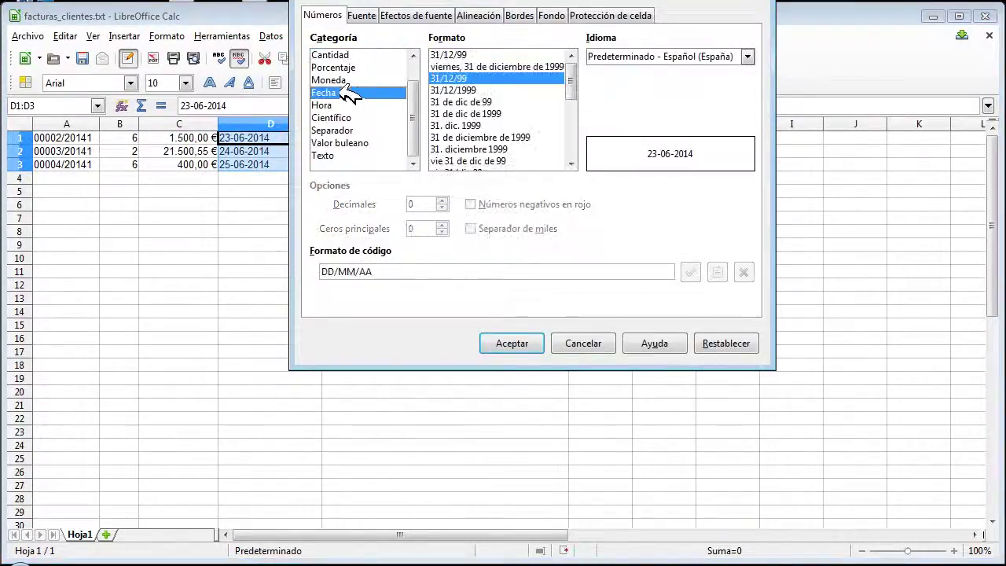
pyautogui.click(468, 90)
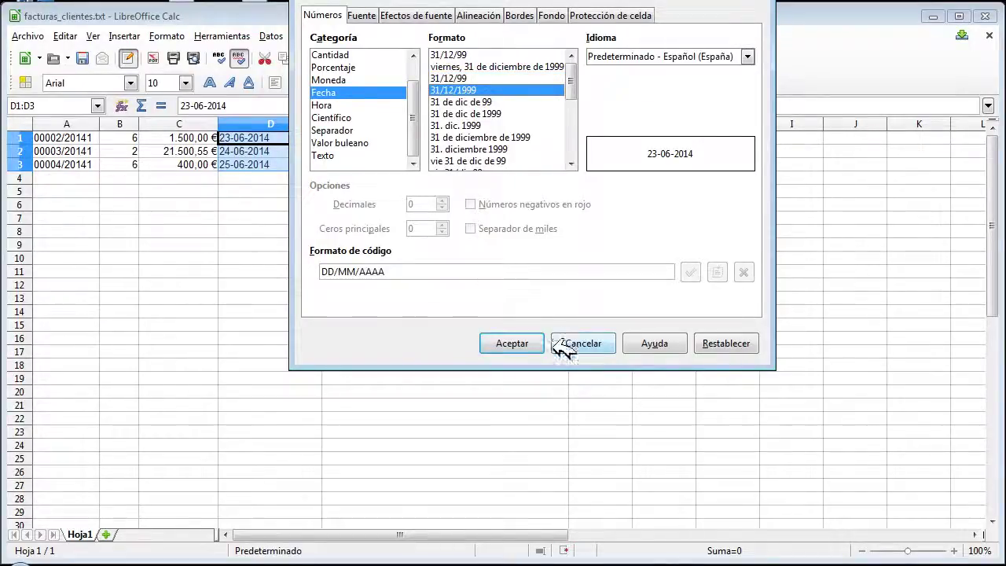
pyautogui.click(515, 344)
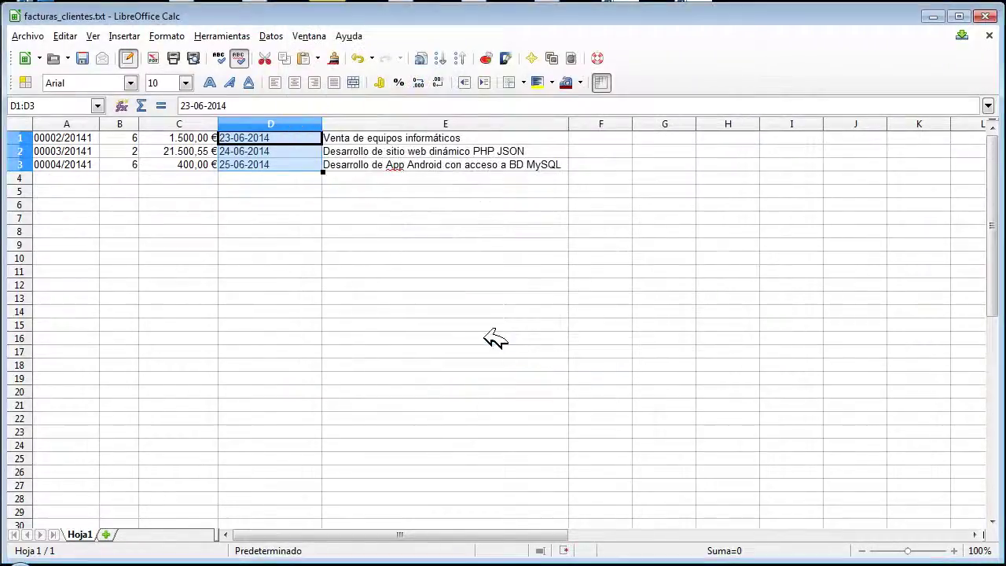
# - Total the invoice amounts in cell C4 with the formula =SUMA(C1:C3)
pyautogui.click(147, 104)
pyautogui.press('Return')
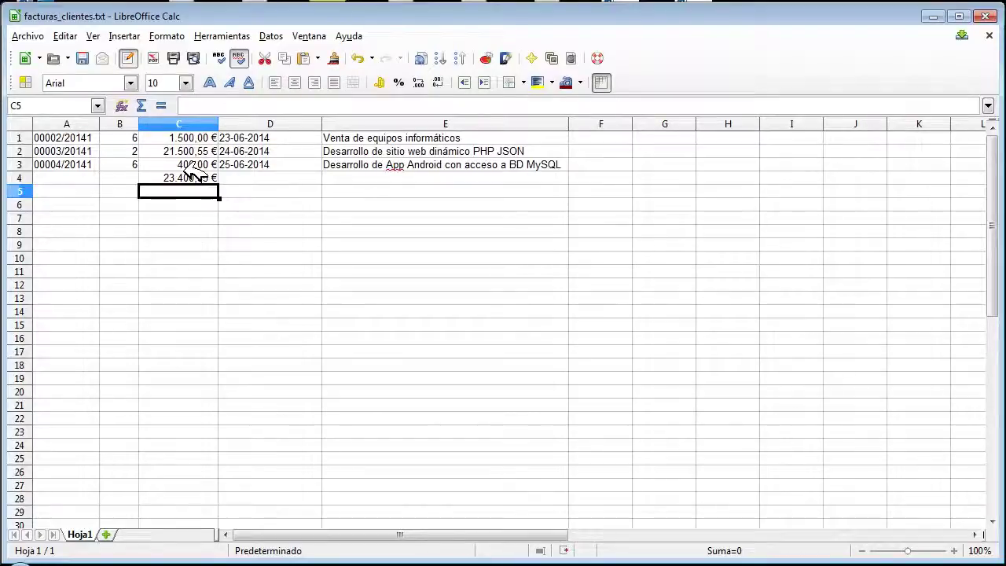
# - Save the sheet as an ODF spreadsheet named facturas_clientes.ods in the AjpdSoft folder
pyautogui.click(35, 37)
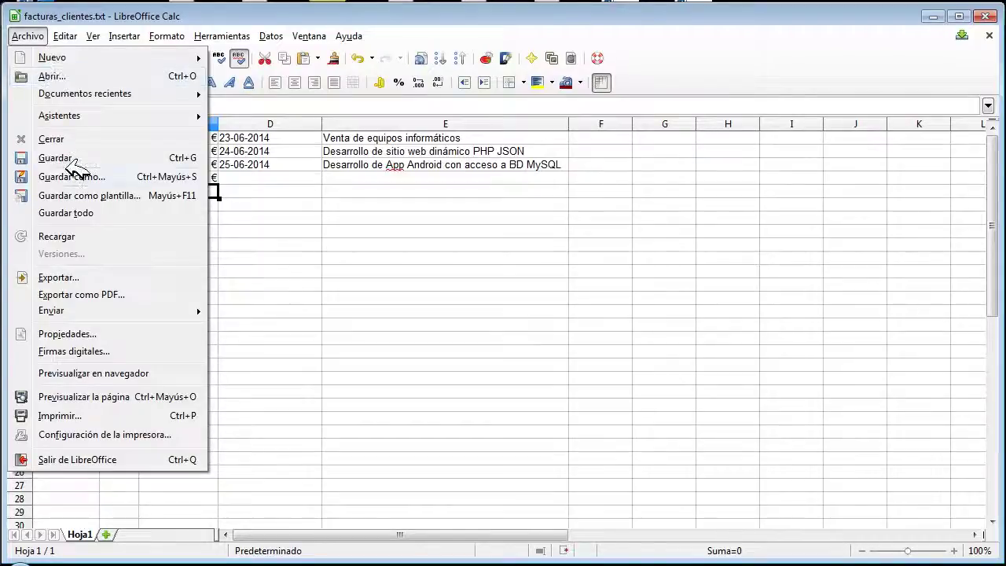
pyautogui.click(93, 174)
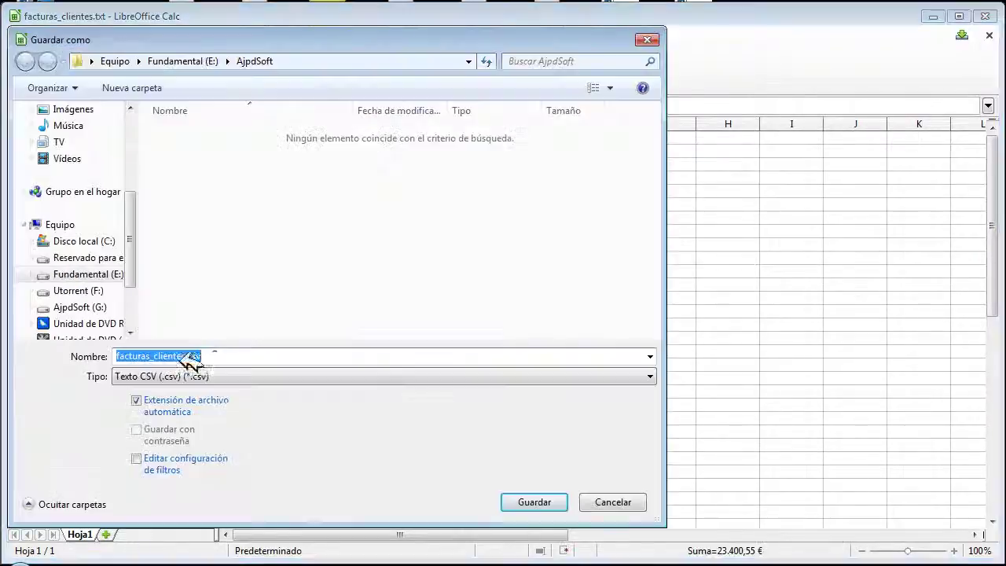
pyautogui.click(225, 377)
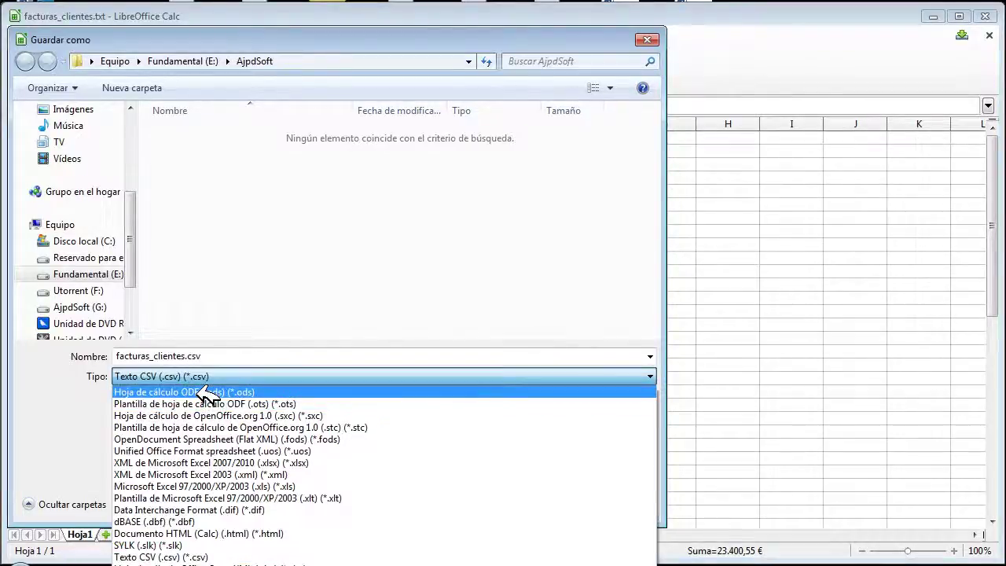
pyautogui.click(242, 392)
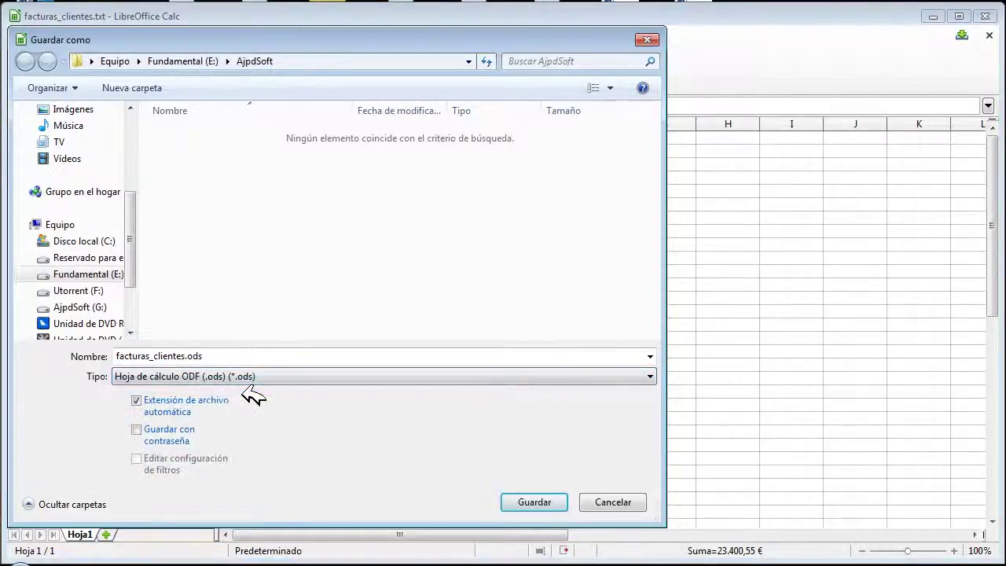
pyautogui.click(530, 502)
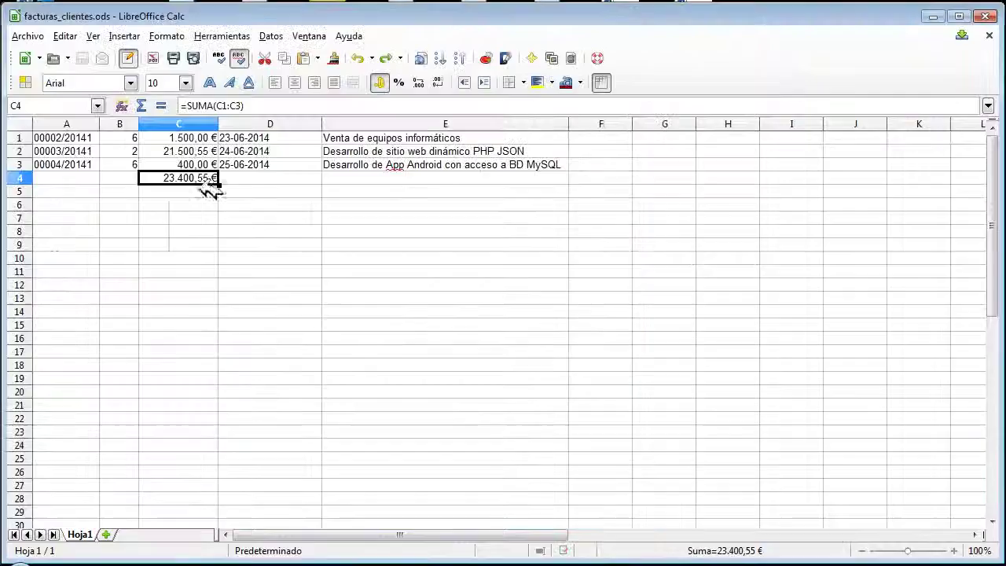